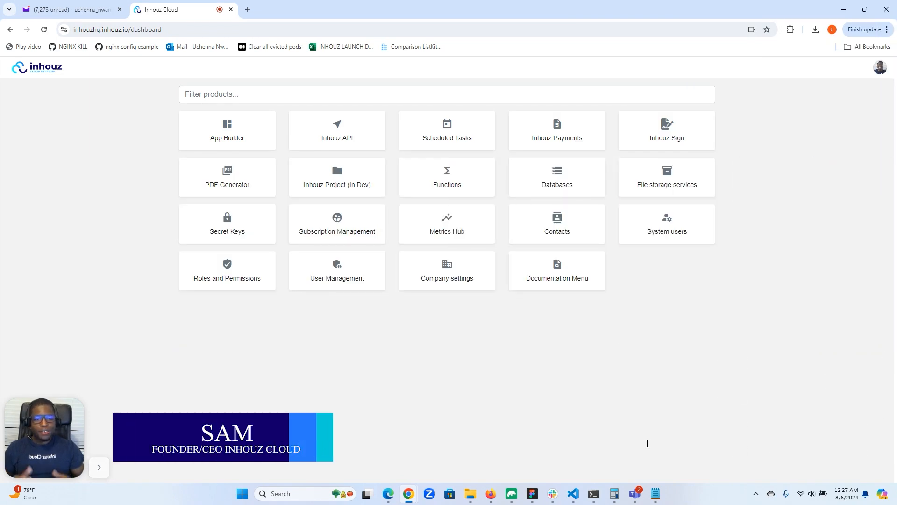
pyautogui.rightClick(594, 493)
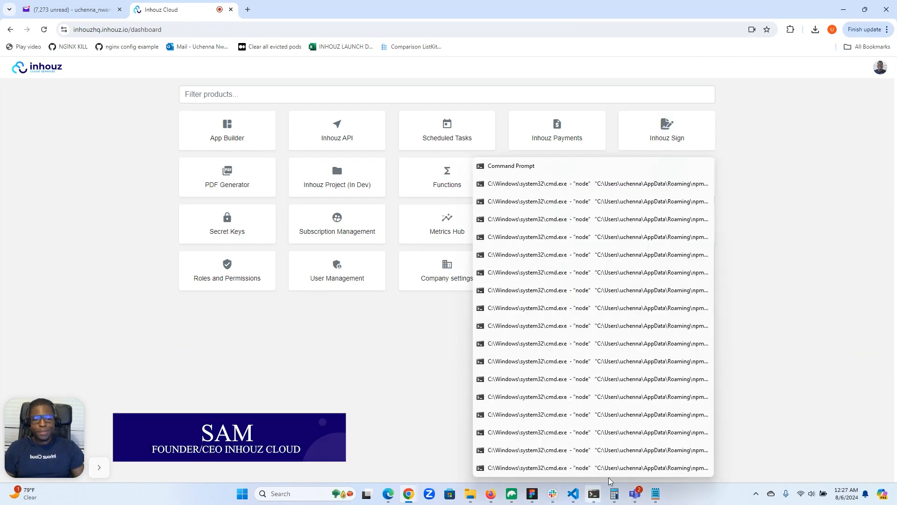
pyautogui.click(768, 378)
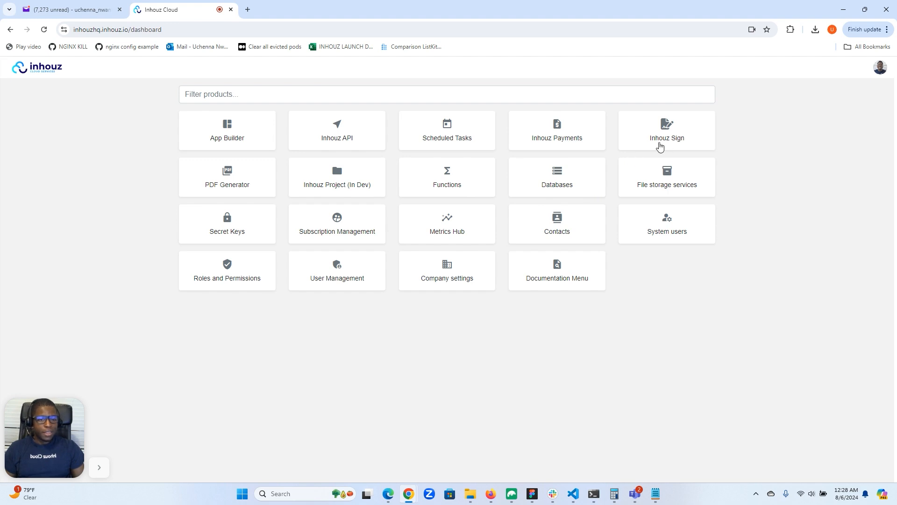
# Start a new document in Inhouz Sign and name it Test Proposal yy23
pyautogui.click(670, 141)
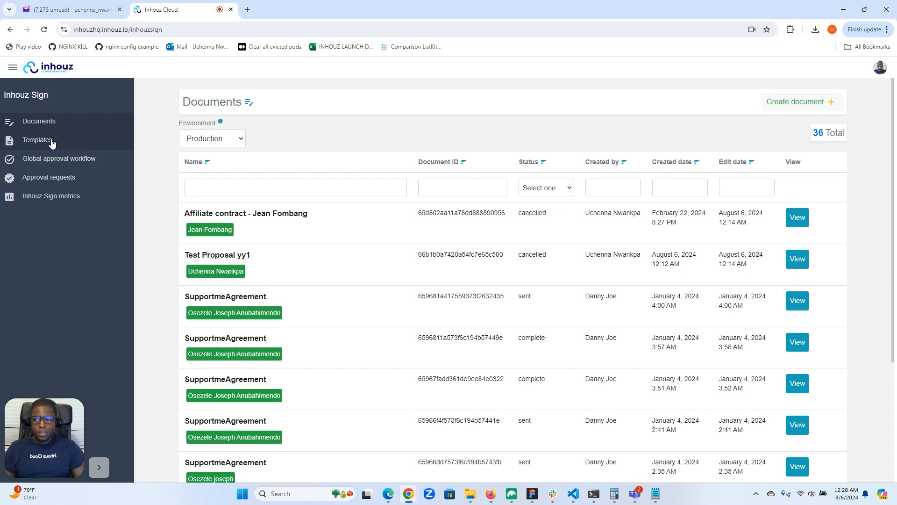
pyautogui.click(37, 144)
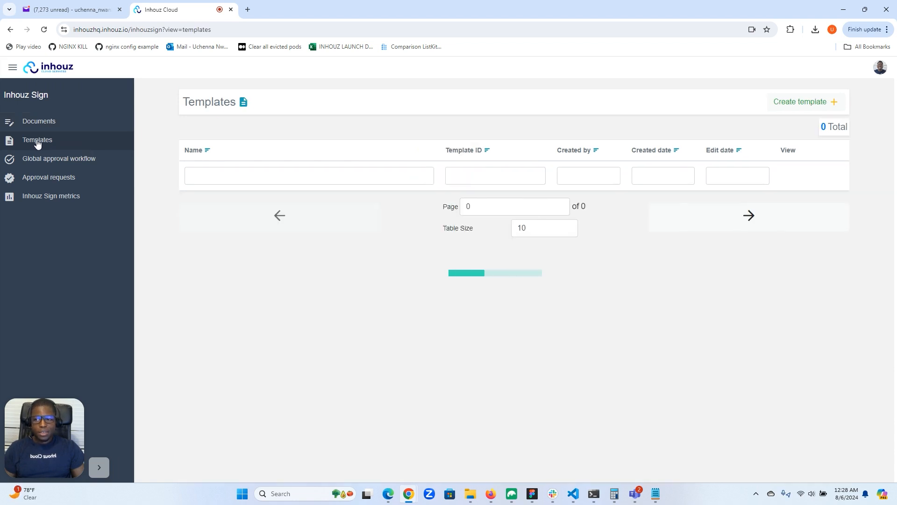
pyautogui.click(62, 126)
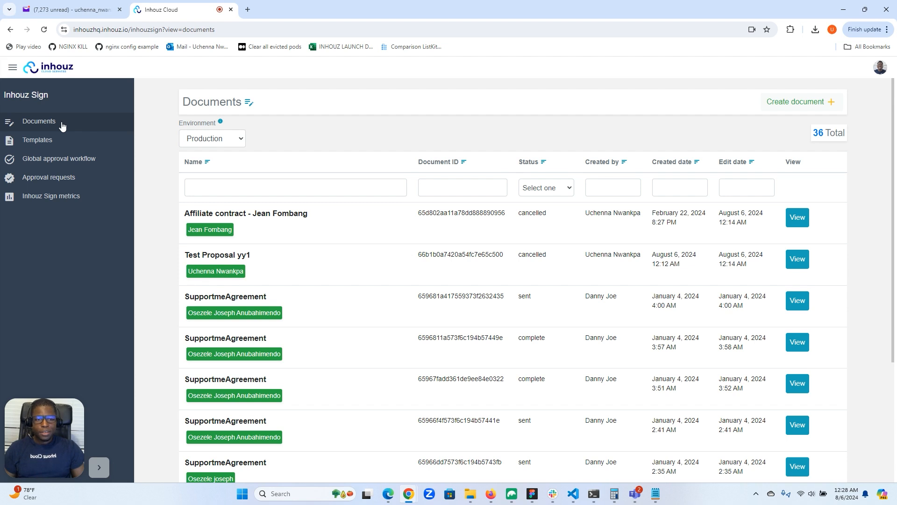
pyautogui.click(798, 102)
pyautogui.click(137, 176)
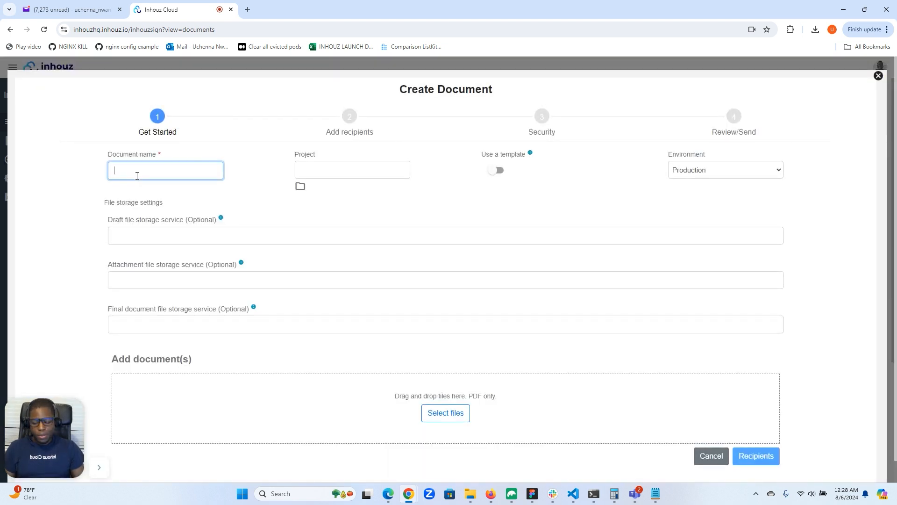
pyautogui.write('Test Proposal yy23')
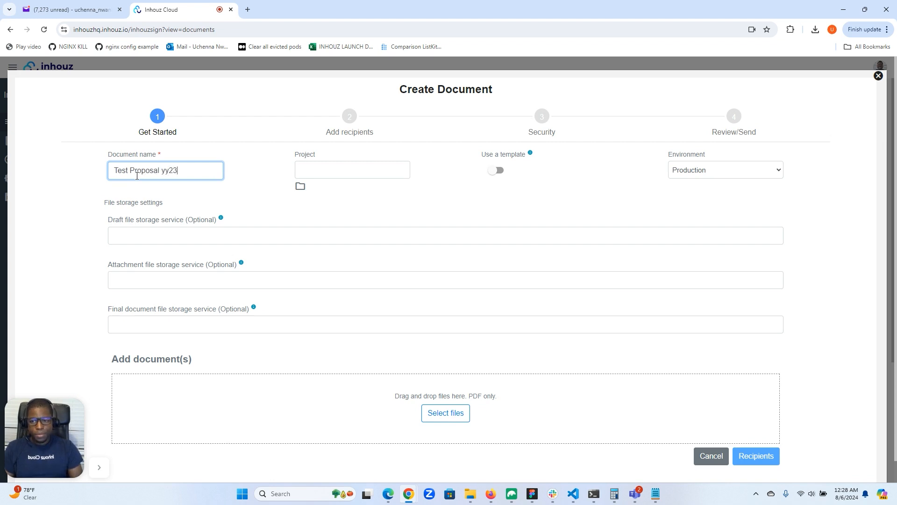
# Base the document on the Test proposal template and set its environment to Development
pyautogui.click(496, 171)
pyautogui.click(536, 186)
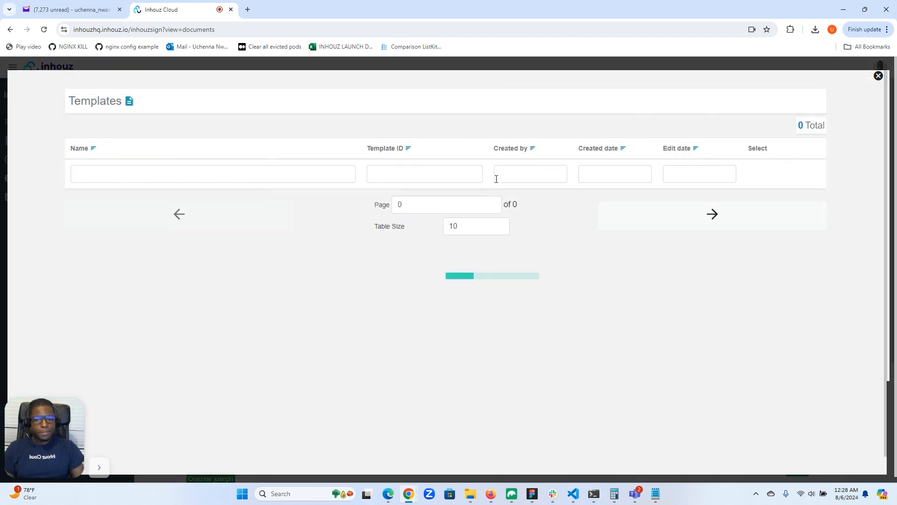
pyautogui.click(762, 205)
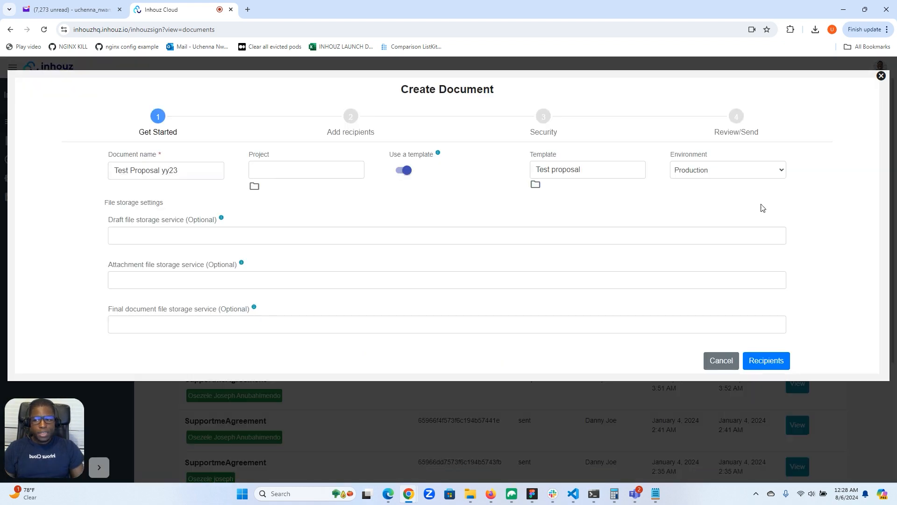
pyautogui.click(722, 171)
pyautogui.click(709, 185)
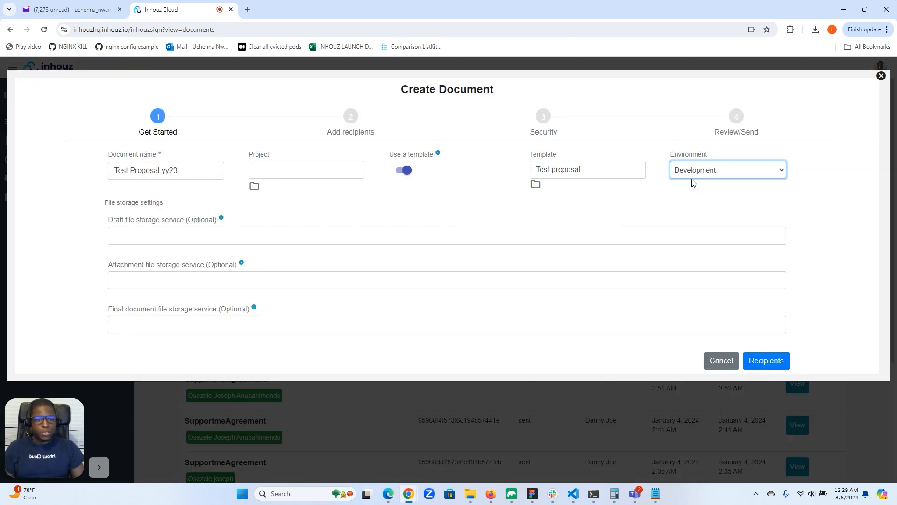
# Fill in the Boss recipient's email, first name and last name from the first saved address suggestion
pyautogui.click(762, 361)
pyautogui.click(244, 217)
pyautogui.click(237, 240)
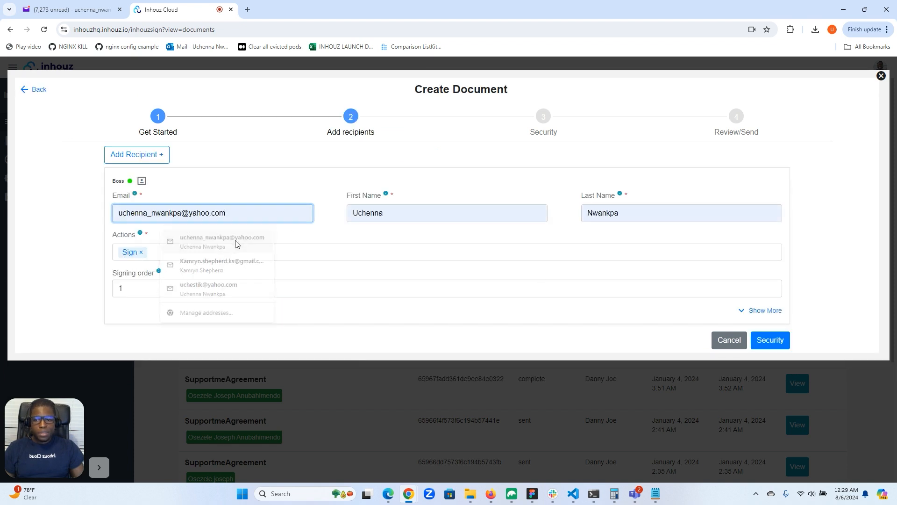
# Proceed to the document's security settings and turn off the password restriction
pyautogui.click(771, 341)
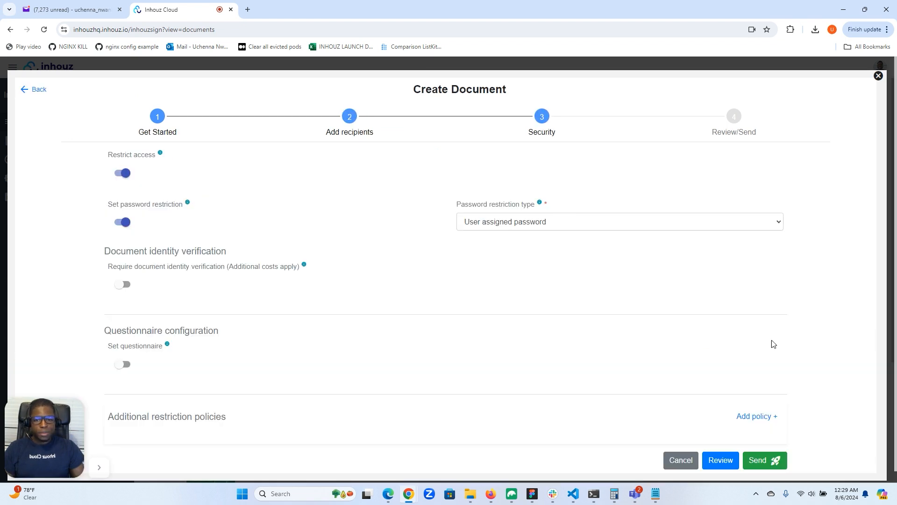
pyautogui.click(122, 223)
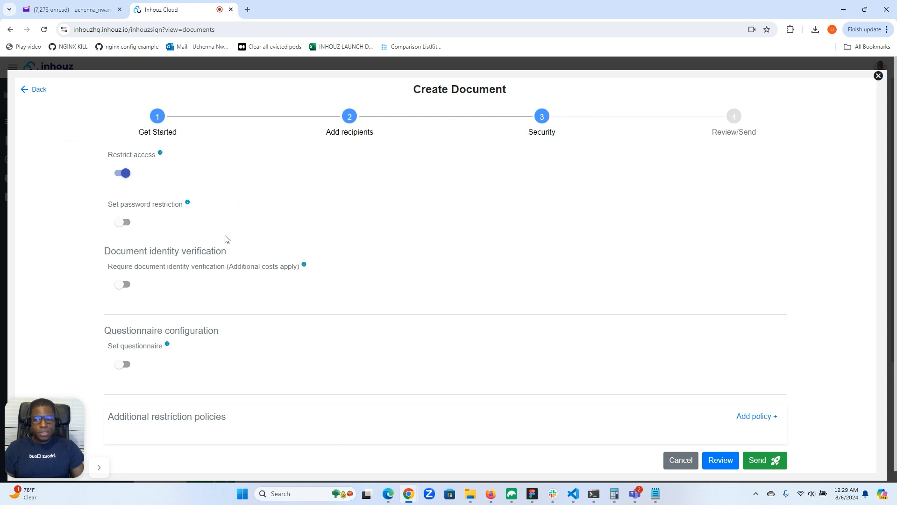
pyautogui.scroll(-1, 283, 238)
pyautogui.scroll(1, 282, 239)
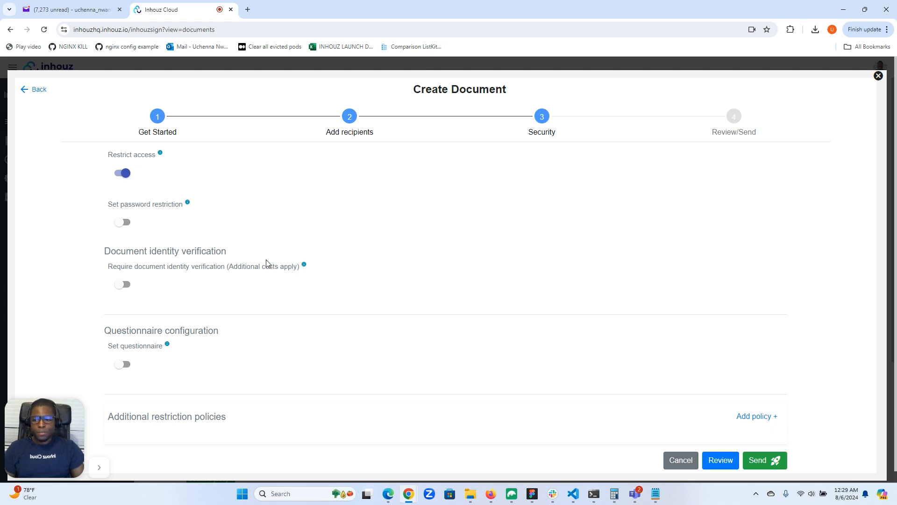
pyautogui.scroll(-1, 268, 262)
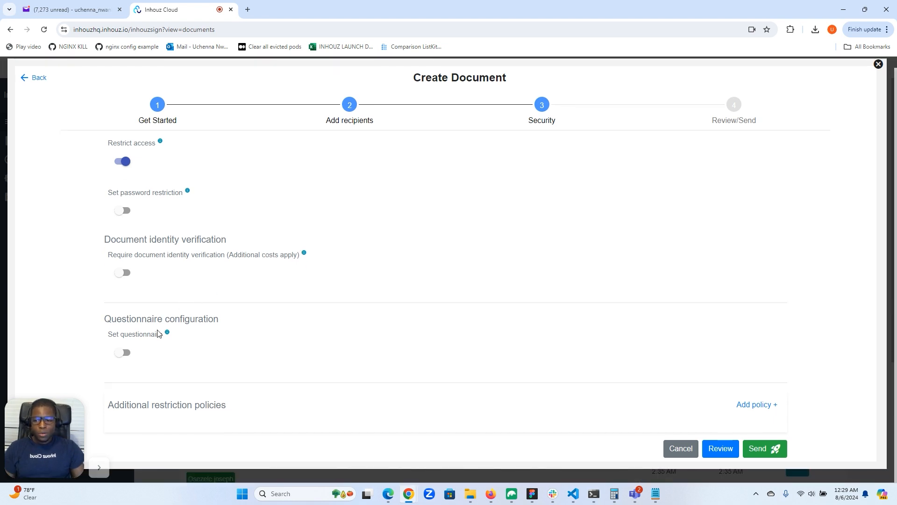
# Enable the security questionnaire and add the question "What is the make and model of your first car?"
pyautogui.click(125, 354)
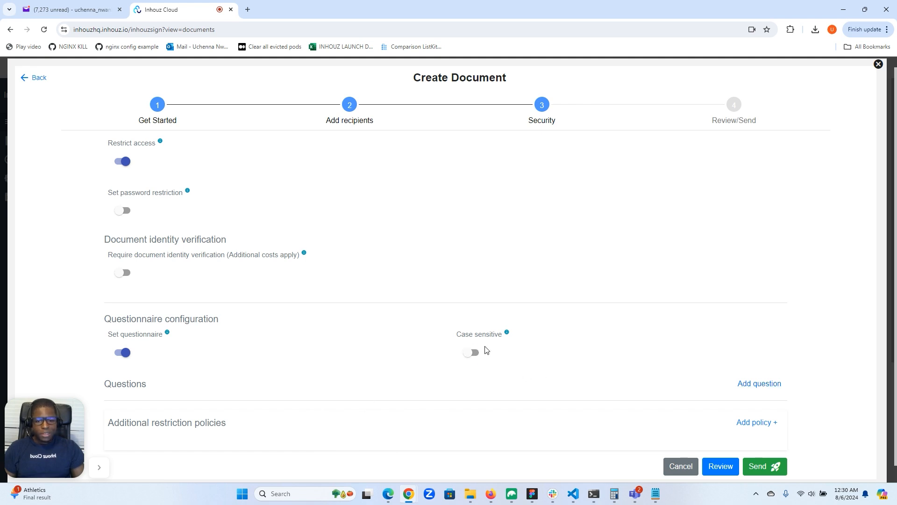
pyautogui.click(755, 383)
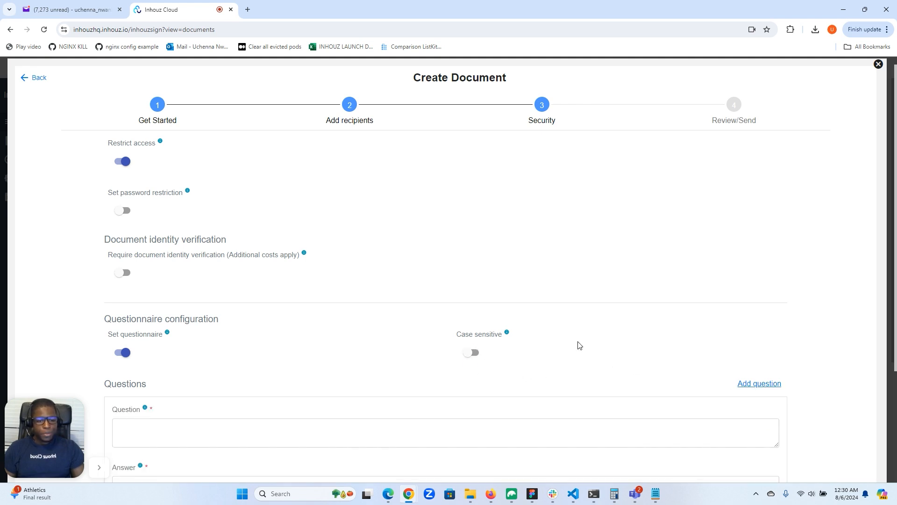
pyautogui.scroll(-3, 529, 330)
pyautogui.click(381, 270)
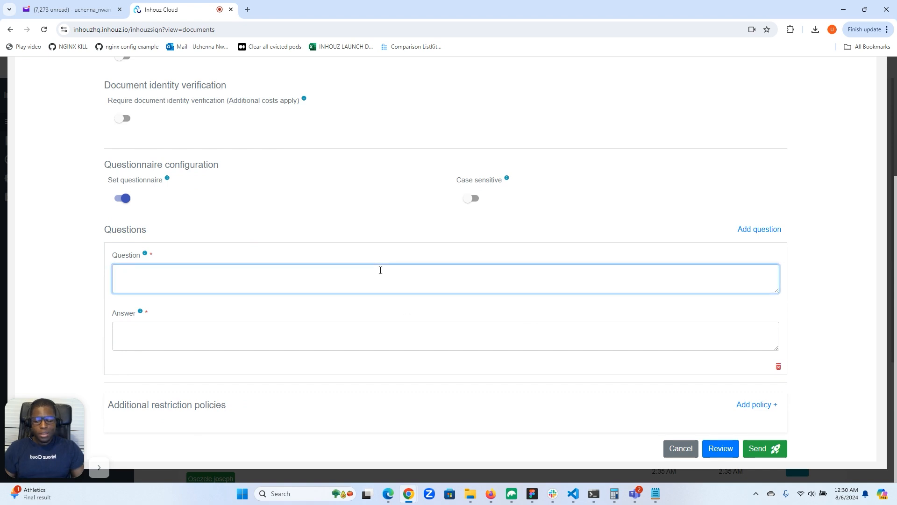
pyautogui.write('What is ')
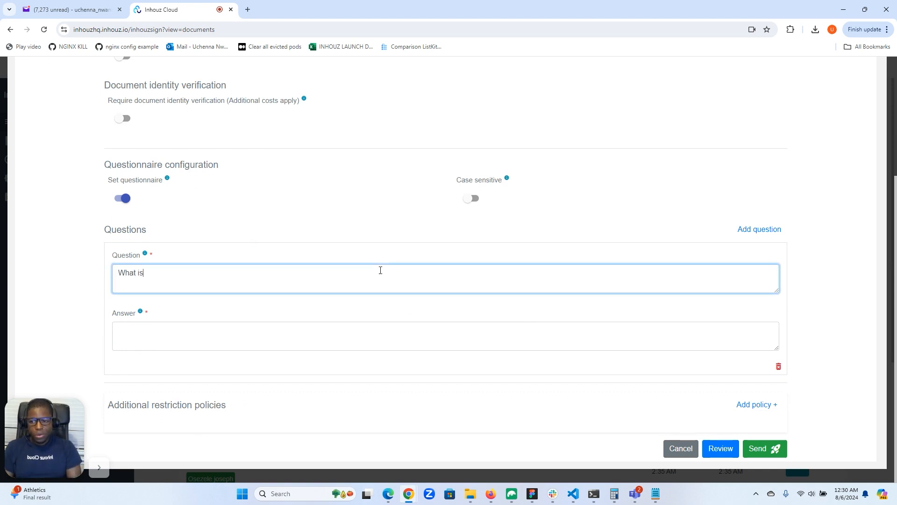
pyautogui.write('the make and model')
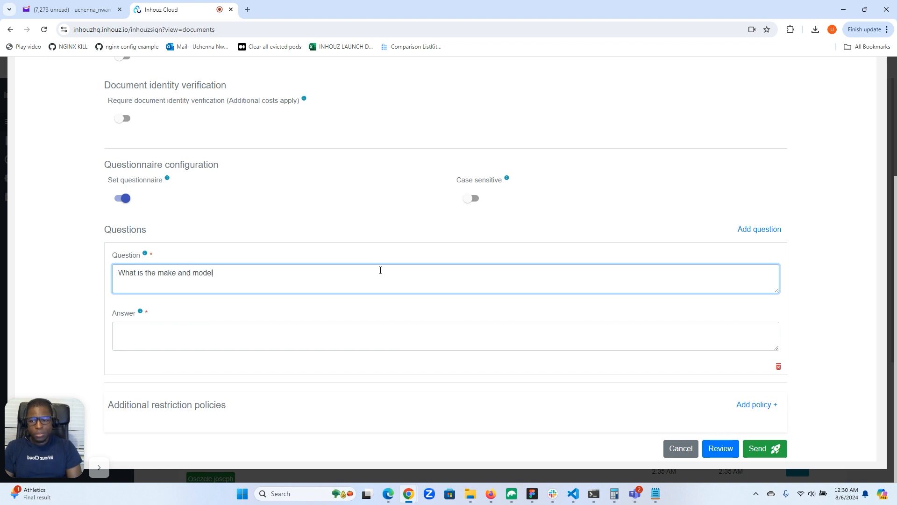
pyautogui.write(' of your first car?')
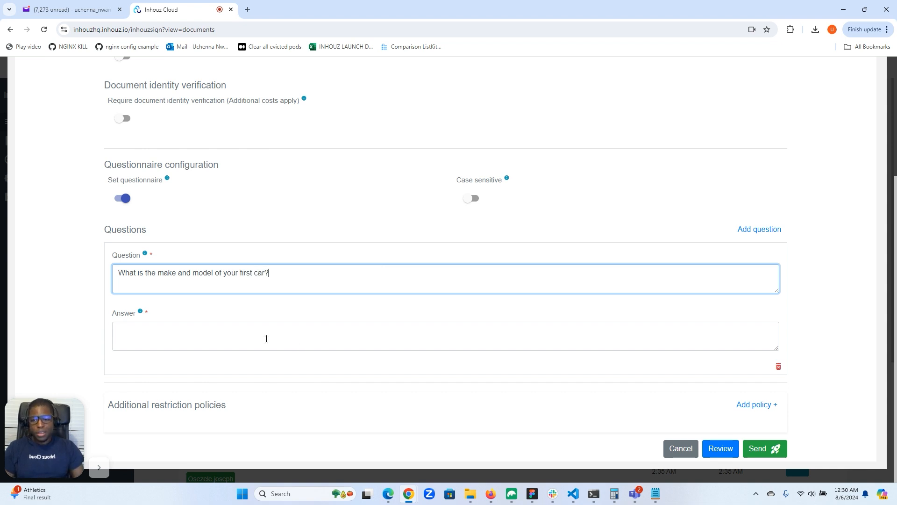
# Set the expected answer to the first-car question to Toyota Camry
pyautogui.click(267, 339)
pyautogui.write('Toyou')
pyautogui.press('BackSpace')
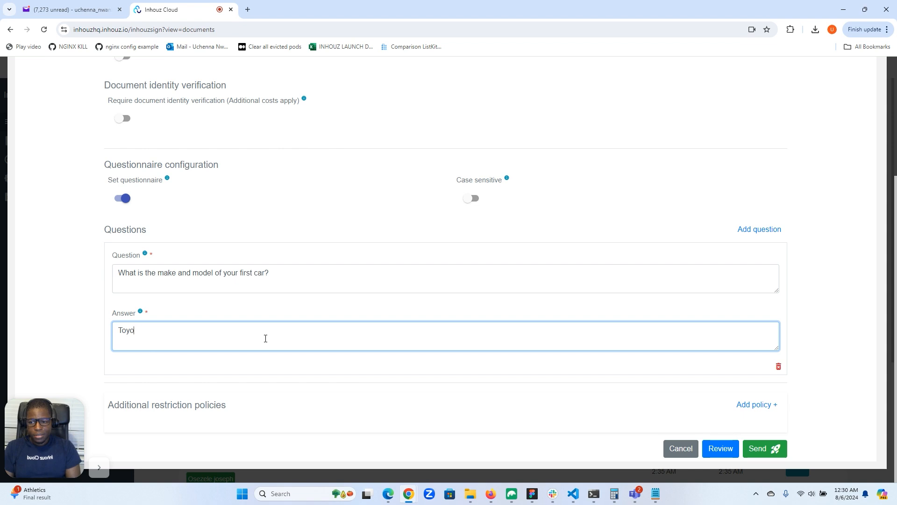
pyautogui.write('ta camry')
pyautogui.press('BackSpace')
pyautogui.press('BackSpace')
pyautogui.press('BackSpace')
pyautogui.press('BackSpace')
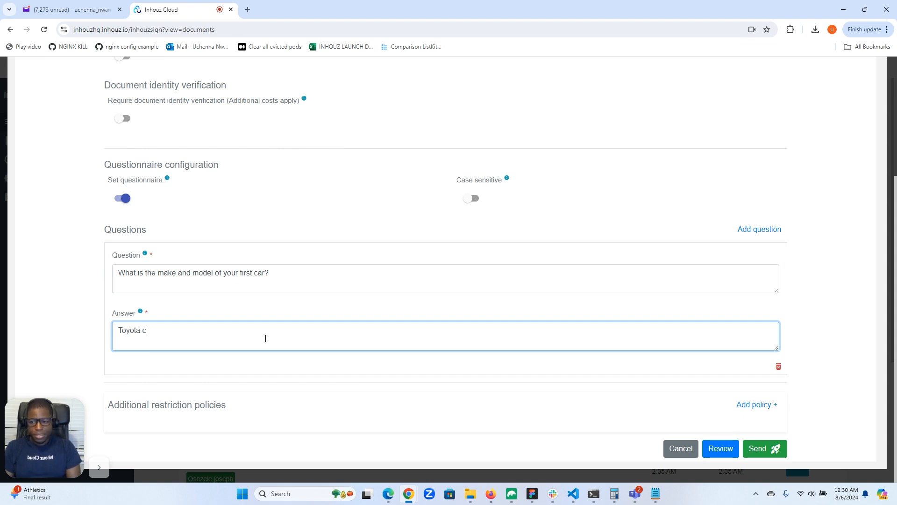
pyautogui.write('a')
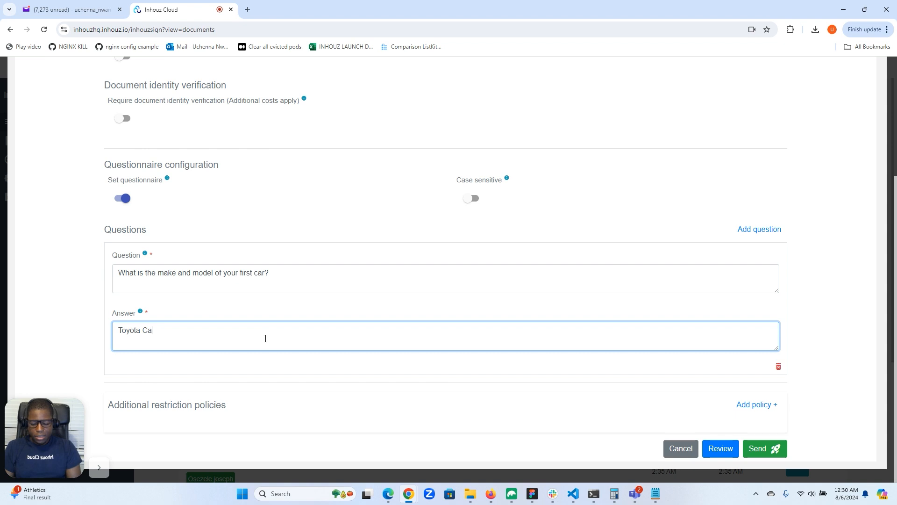
pyautogui.write('mry')
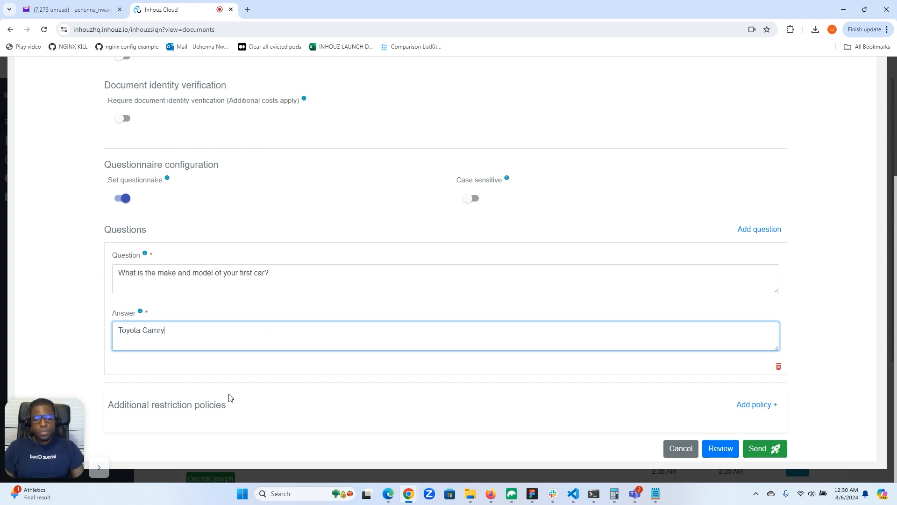
pyautogui.click(526, 228)
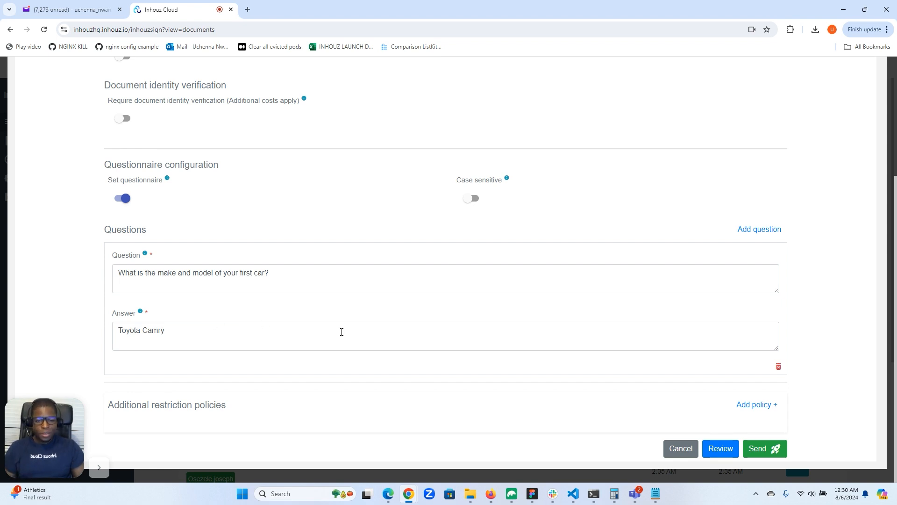
# Send the document with the questionnaire restriction to the recipient
pyautogui.scroll(3, 325, 328)
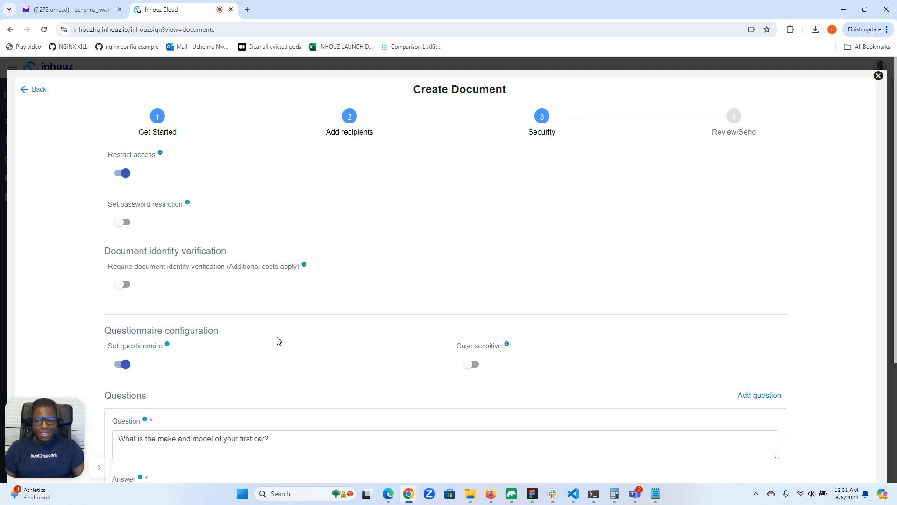
pyautogui.scroll(-4, 279, 346)
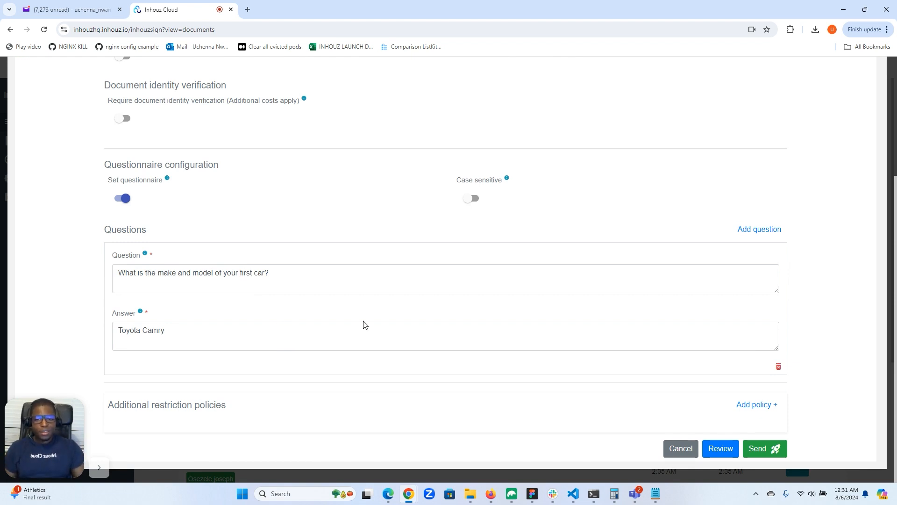
pyautogui.click(761, 449)
pyautogui.scroll(4, 660, 371)
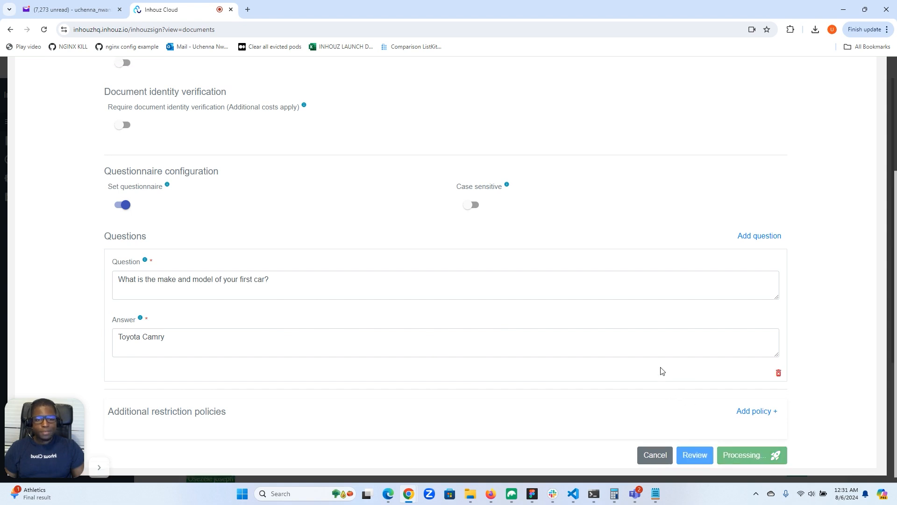
pyautogui.scroll(-3, 661, 371)
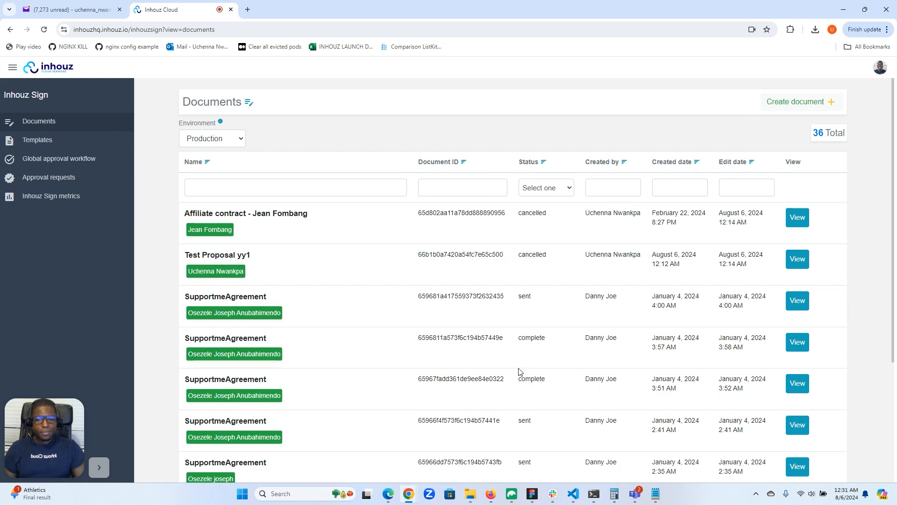
# Switch to Yahoo Mail and open the document from the "Please review - Test Proposal yy23" email
pyautogui.click(68, 7)
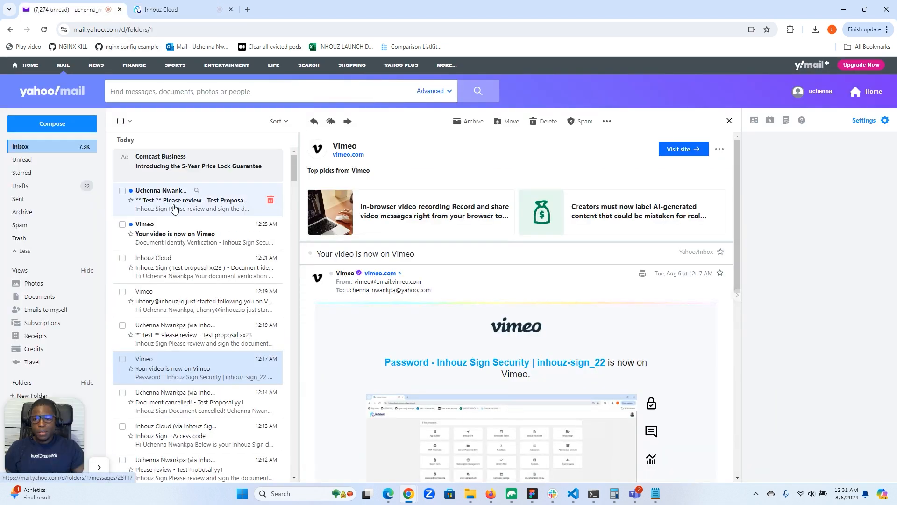
pyautogui.click(194, 213)
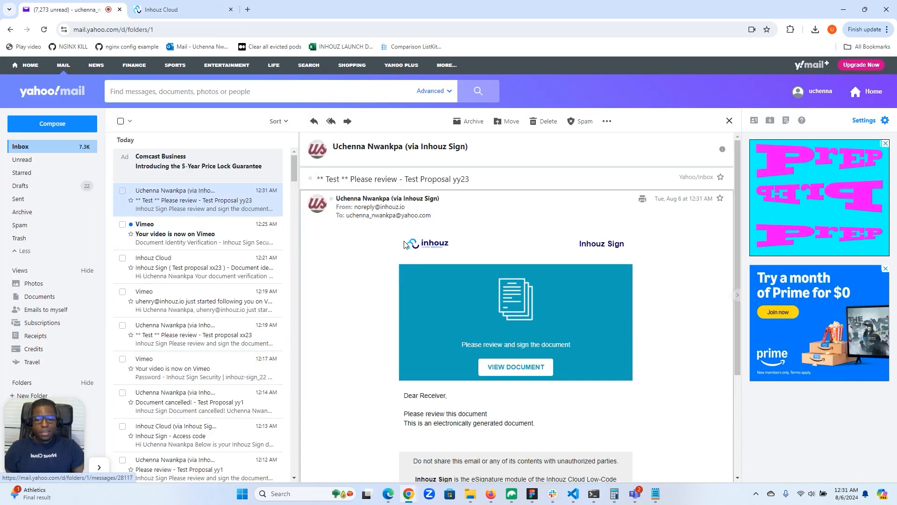
pyautogui.click(515, 368)
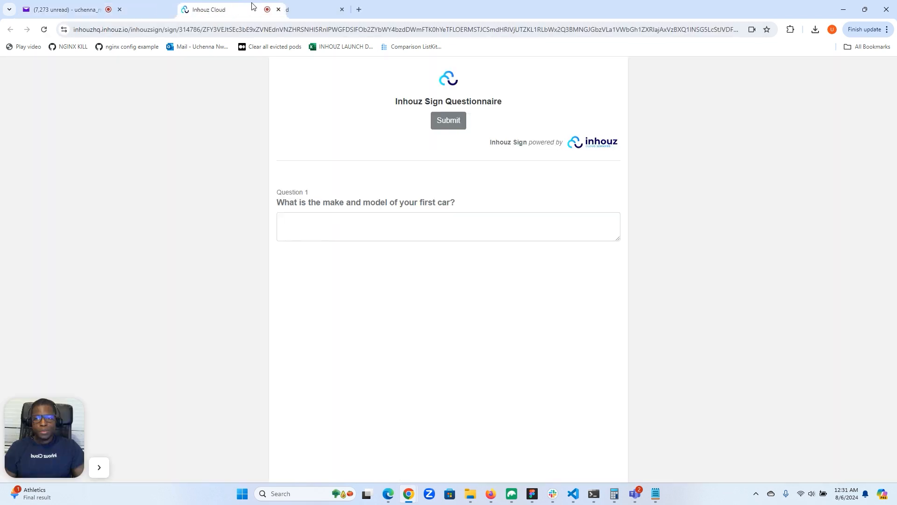
pyautogui.moveTo(252, 5); pyautogui.dragTo(314, 6)
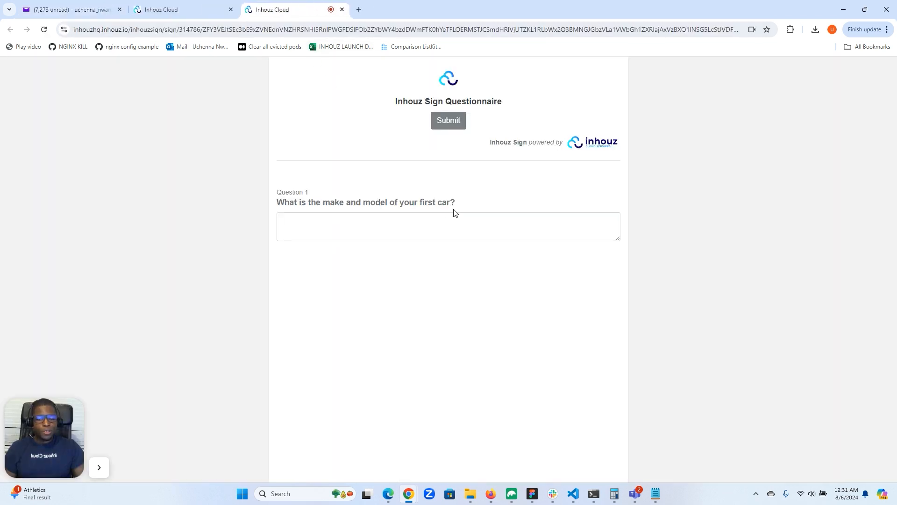
# Try to open the document by submitting "toyota tundra" as the answer to the first-car question
pyautogui.click(433, 219)
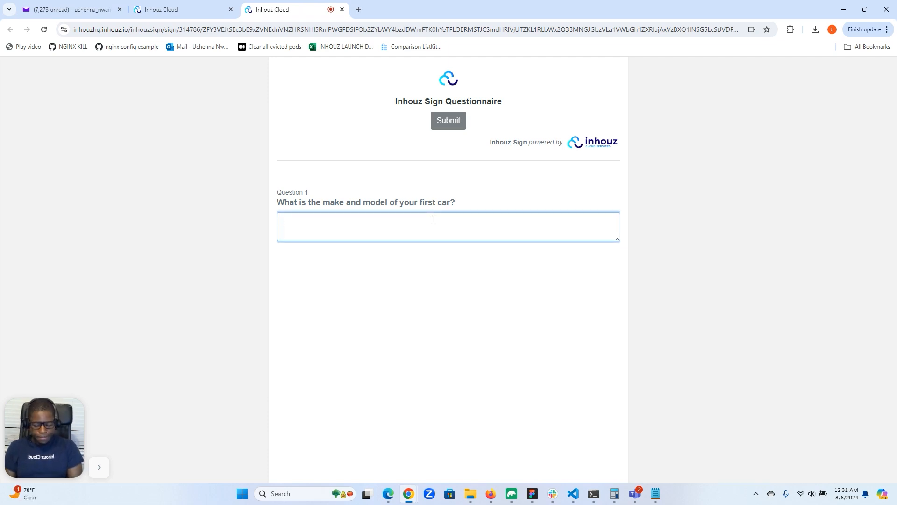
pyautogui.write('toyota tundra')
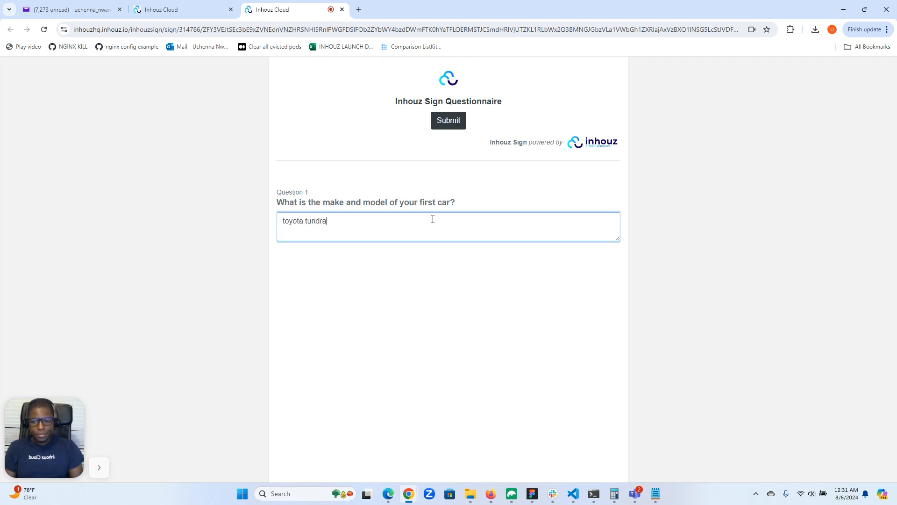
pyautogui.click(453, 121)
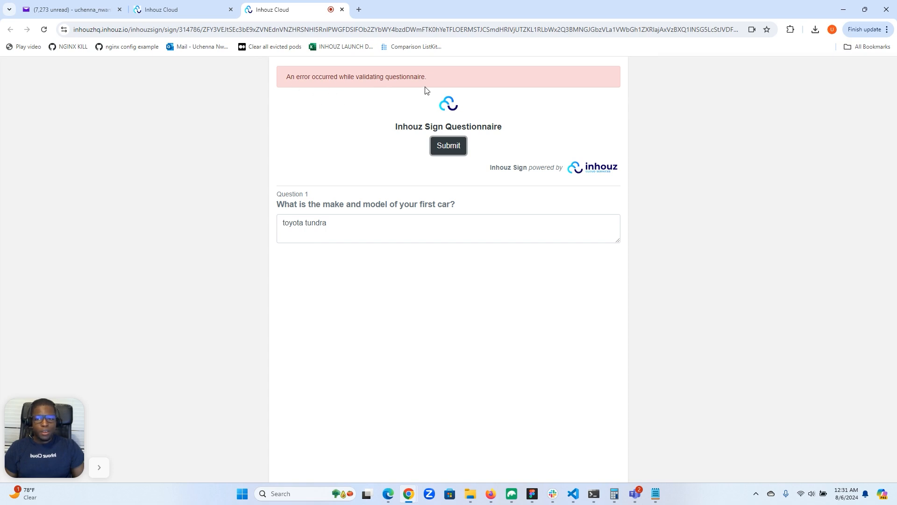
# Change the first-car answer to "toyota camry" and submit the questionnaire to open the document
pyautogui.doubleClick(320, 224)
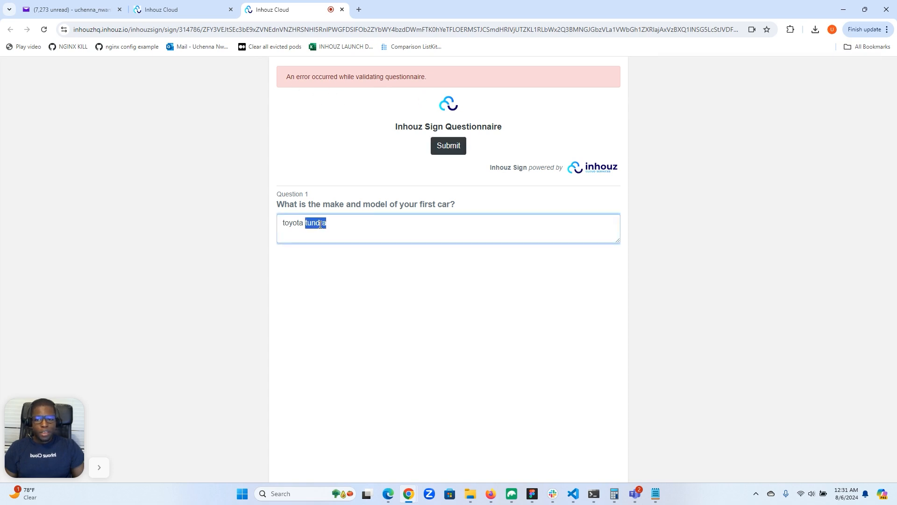
pyautogui.write('camry')
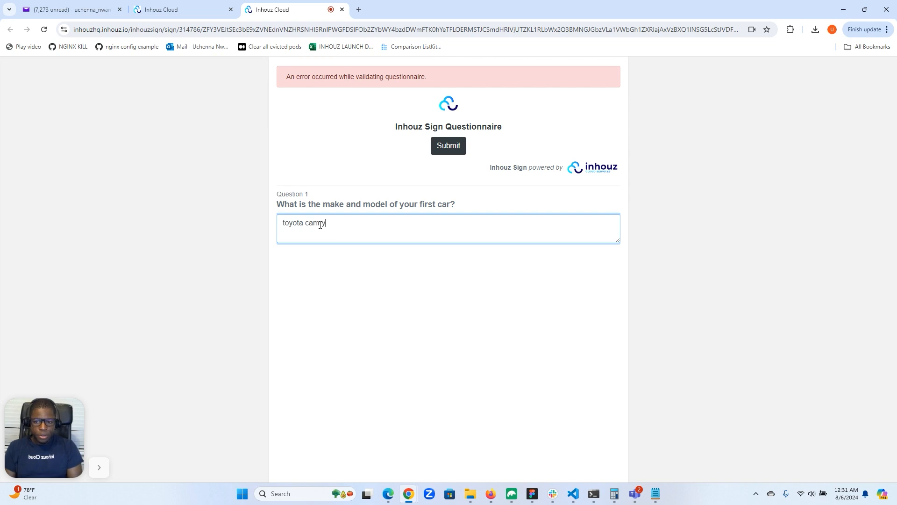
pyautogui.click(449, 145)
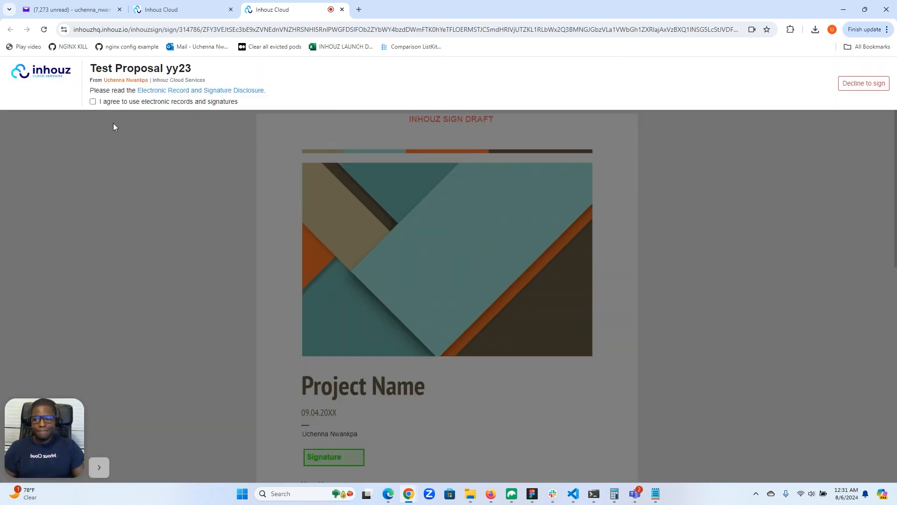
# Agree to use electronic records and signatures, then sign Test Proposal yy23 with the typed Zeyada-style signature and submit it
pyautogui.click(92, 102)
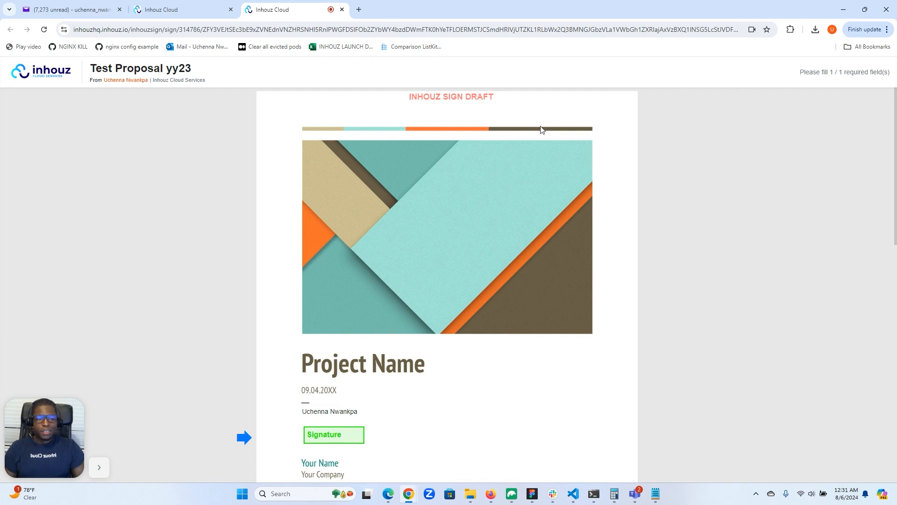
pyautogui.click(345, 434)
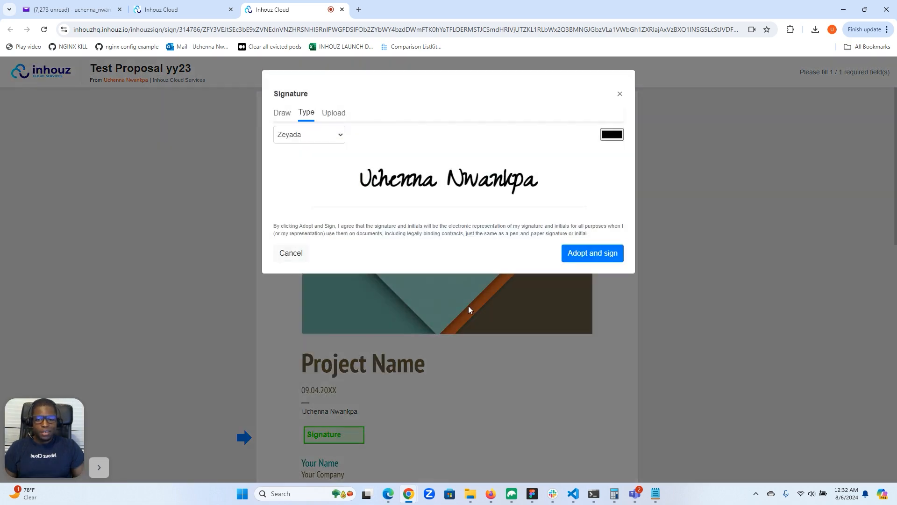
pyautogui.click(583, 256)
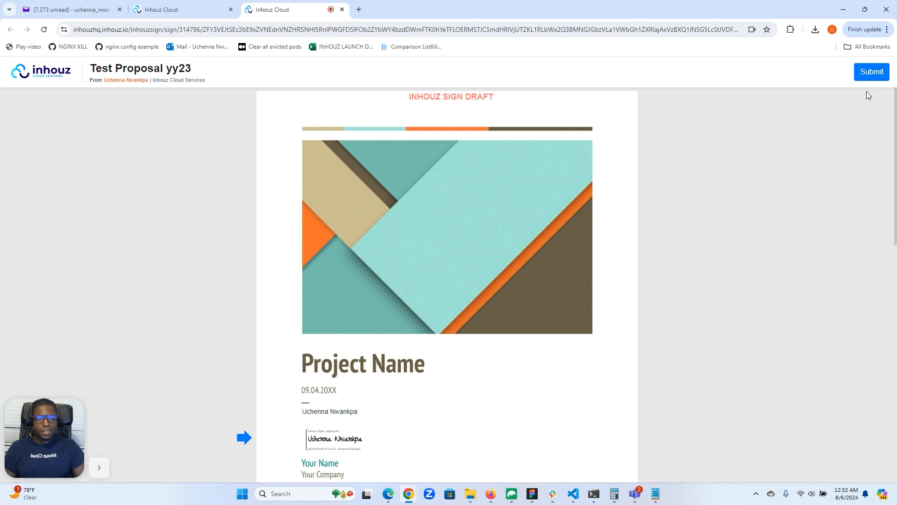
pyautogui.click(872, 74)
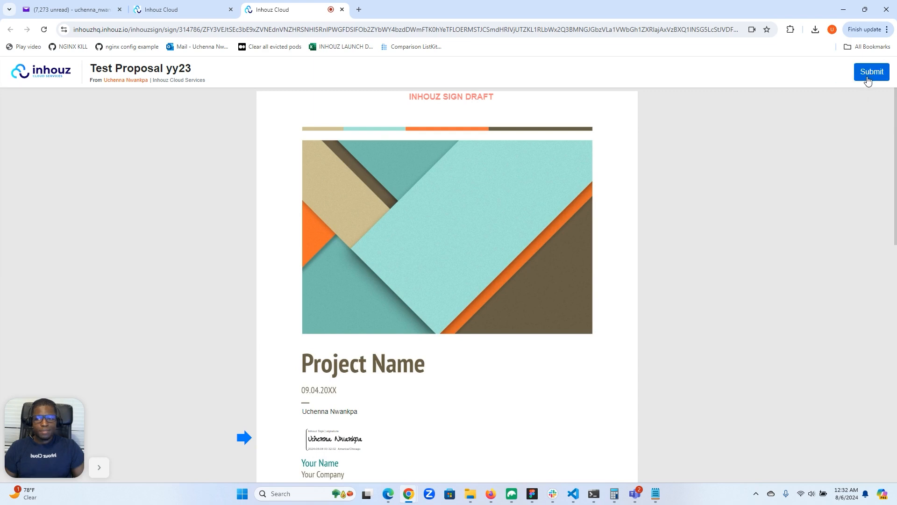